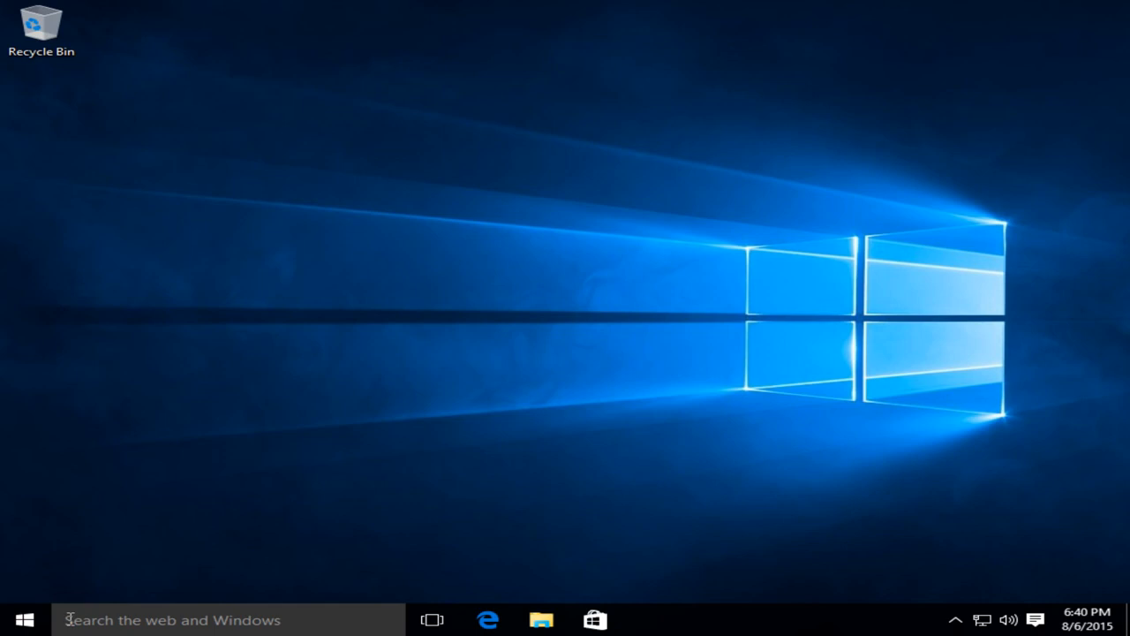
Step: Search Windows for 'system restore' from the taskbar search box
{"action": "left_click", "coordinate": [69, 620]}
{"action": "type", "text": "syst"}
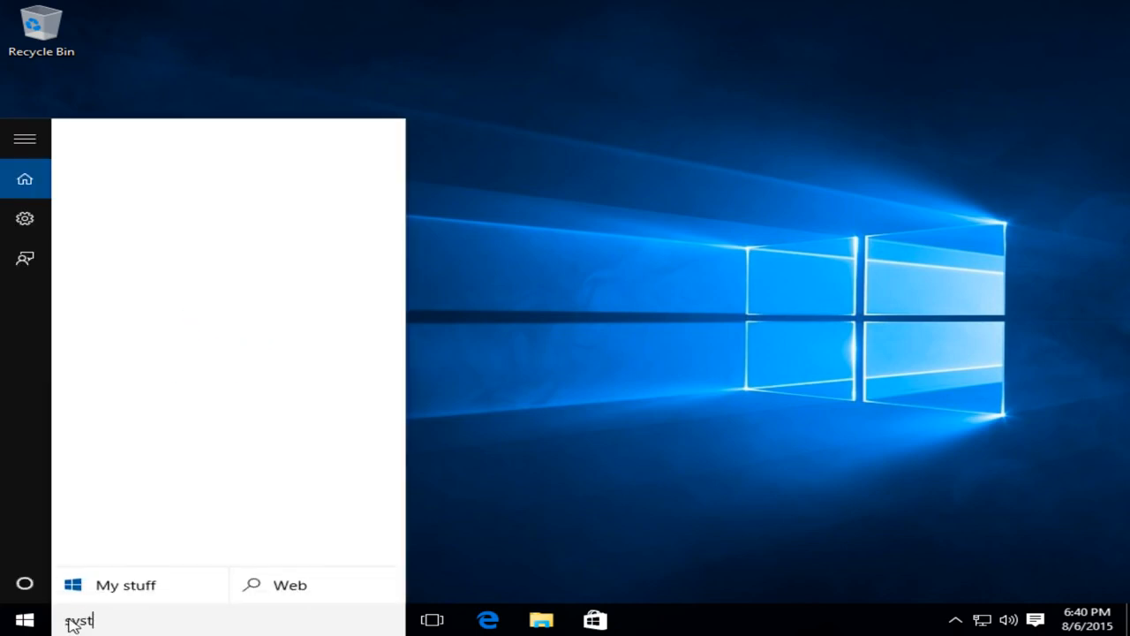
{"action": "type", "text": "em restore"}
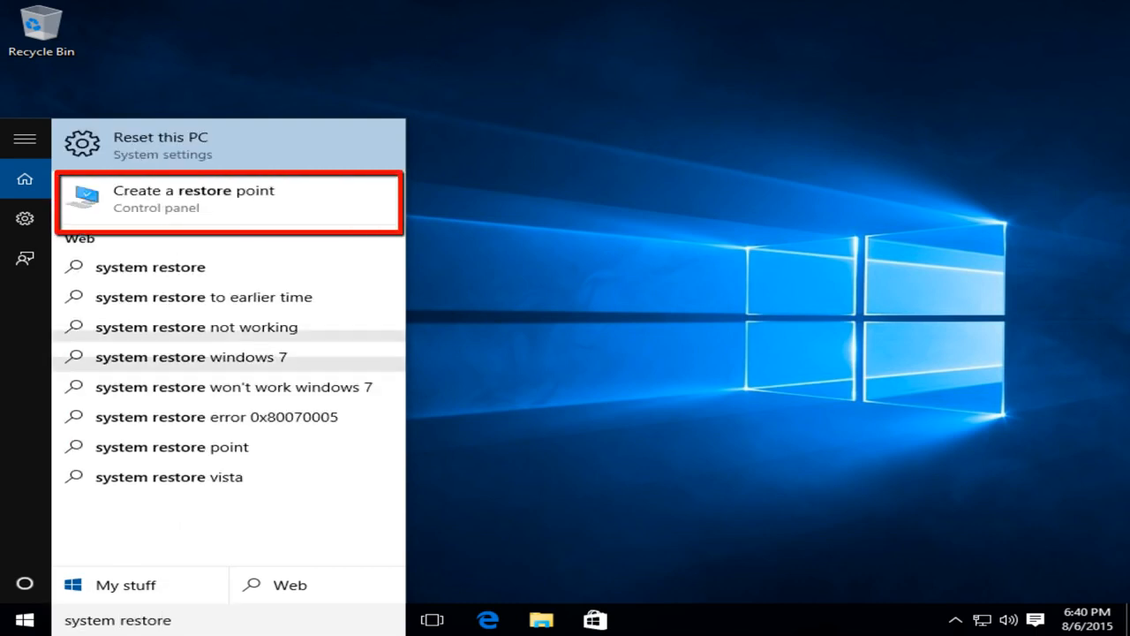
Step: In the Local Disk (C:) protection settings, toggle protection off then back on and save
{"action": "left_click", "coordinate": [168, 207]}
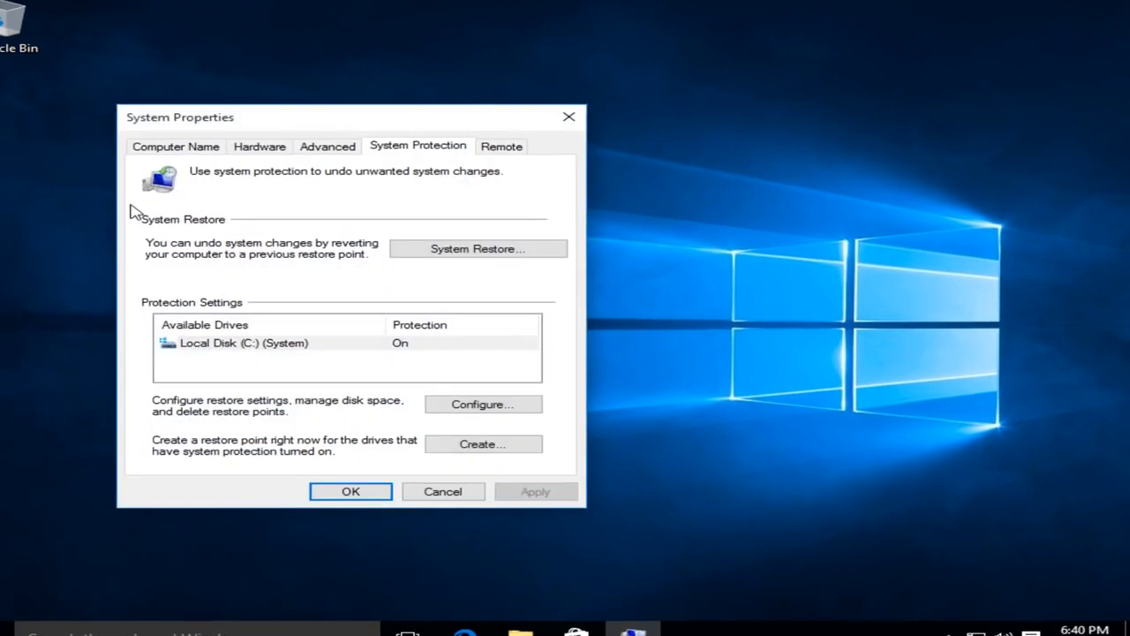
{"action": "left_click_drag", "start_coordinate": [255, 108], "coordinate": [372, 45]}
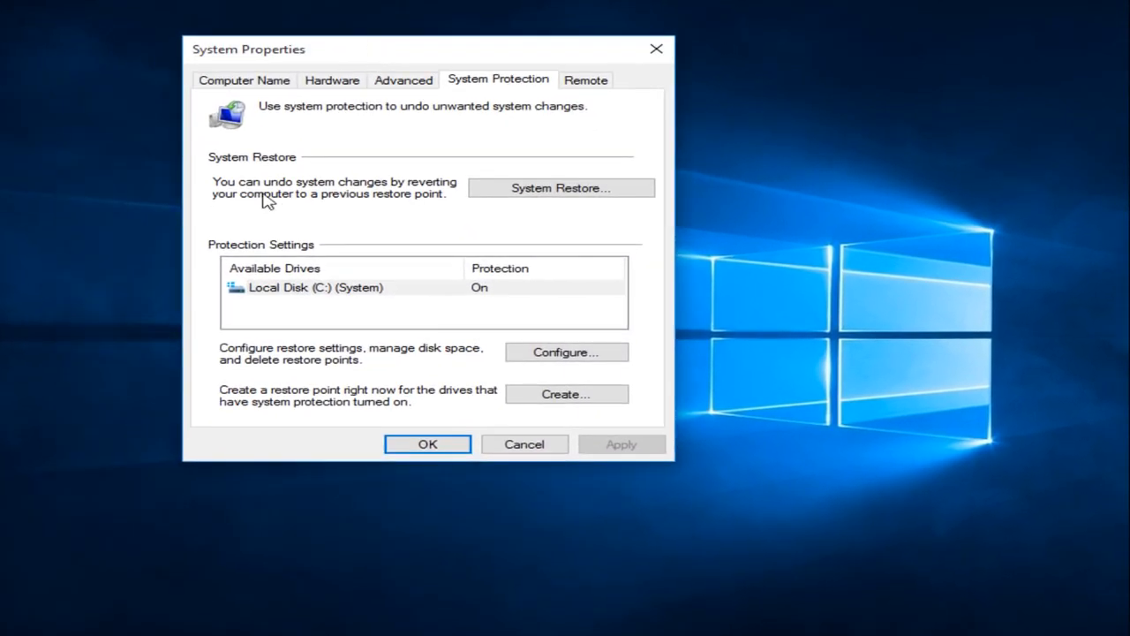
{"action": "left_click", "coordinate": [287, 291]}
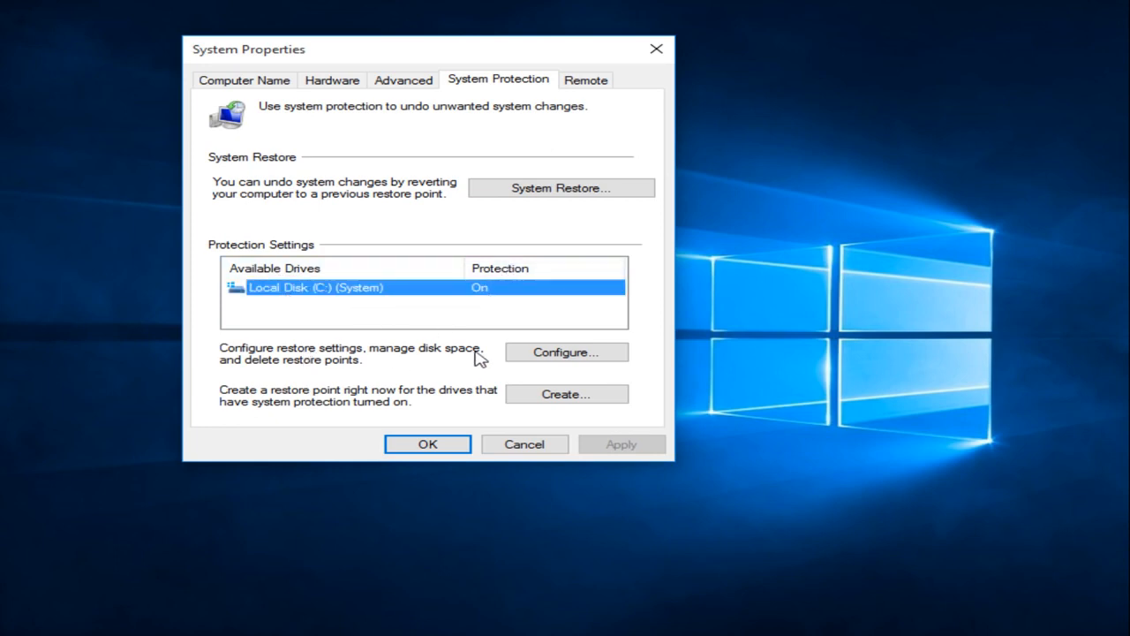
{"action": "left_click", "coordinate": [570, 356]}
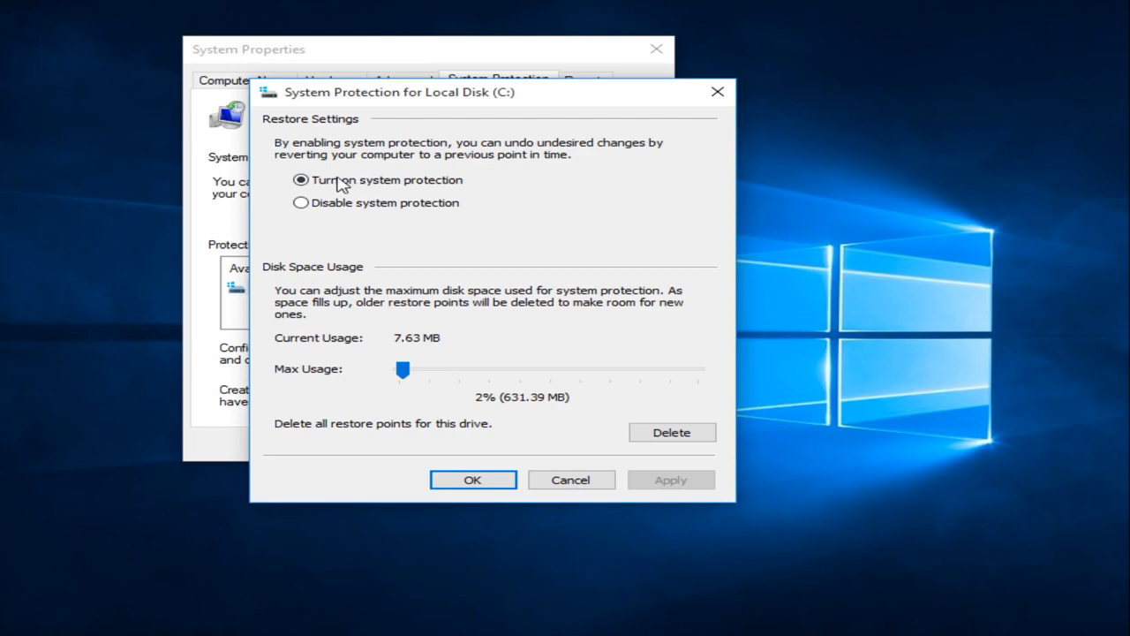
{"action": "left_click", "coordinate": [301, 203]}
{"action": "left_click", "coordinate": [313, 181]}
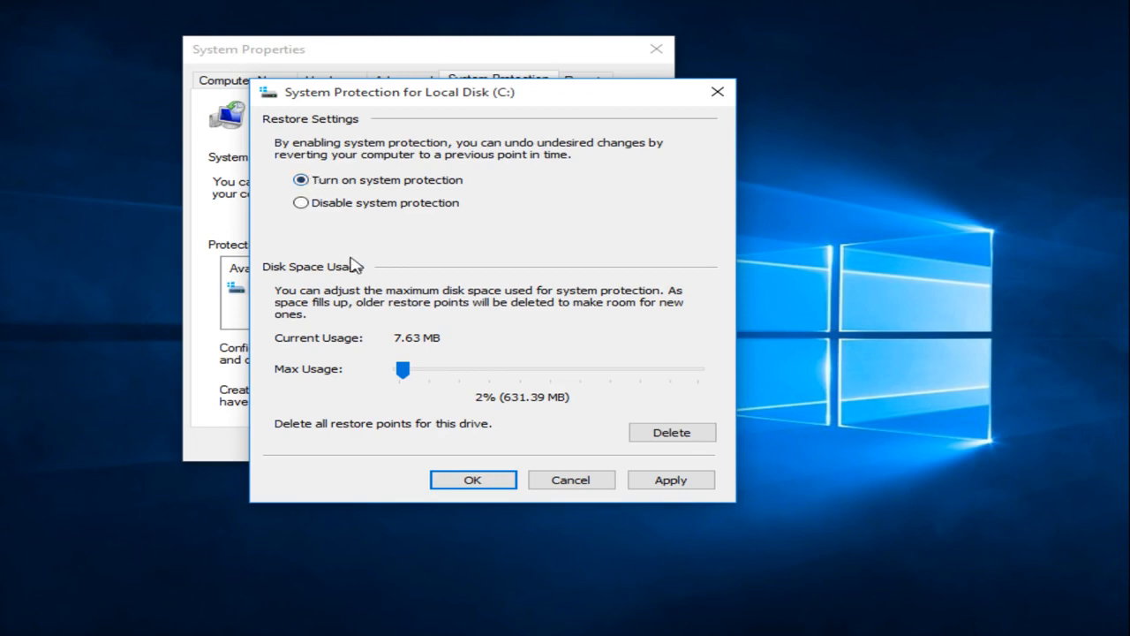
{"action": "left_click", "coordinate": [663, 486]}
{"action": "left_click", "coordinate": [475, 480]}
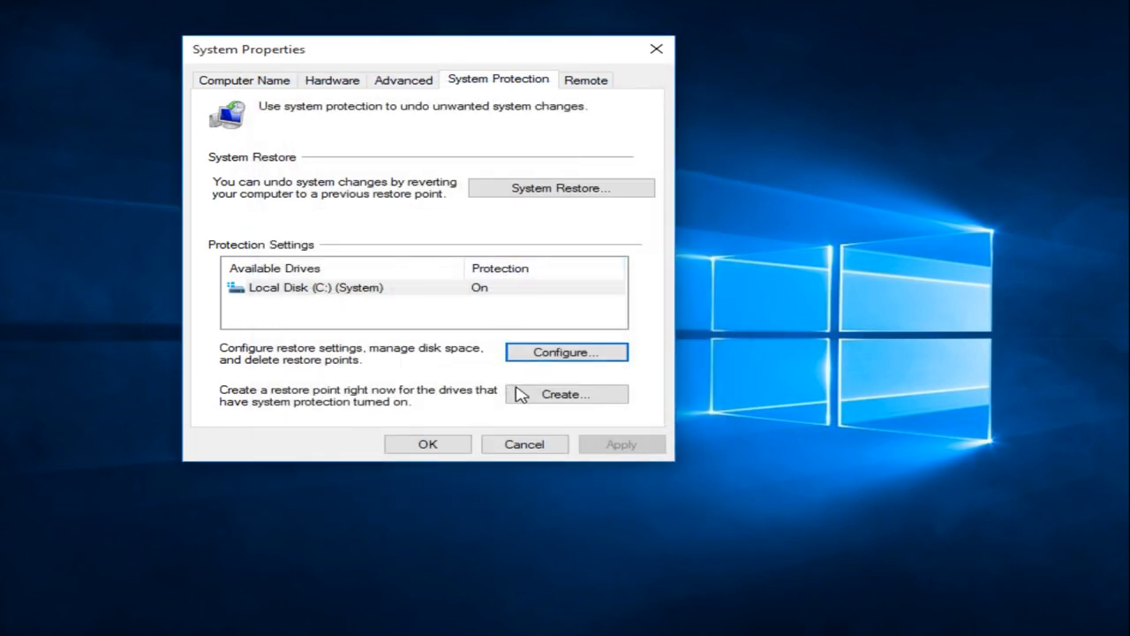
Step: Create a restore point described as 'installed fresh updates' and dismiss the success message
{"action": "left_click", "coordinate": [557, 396]}
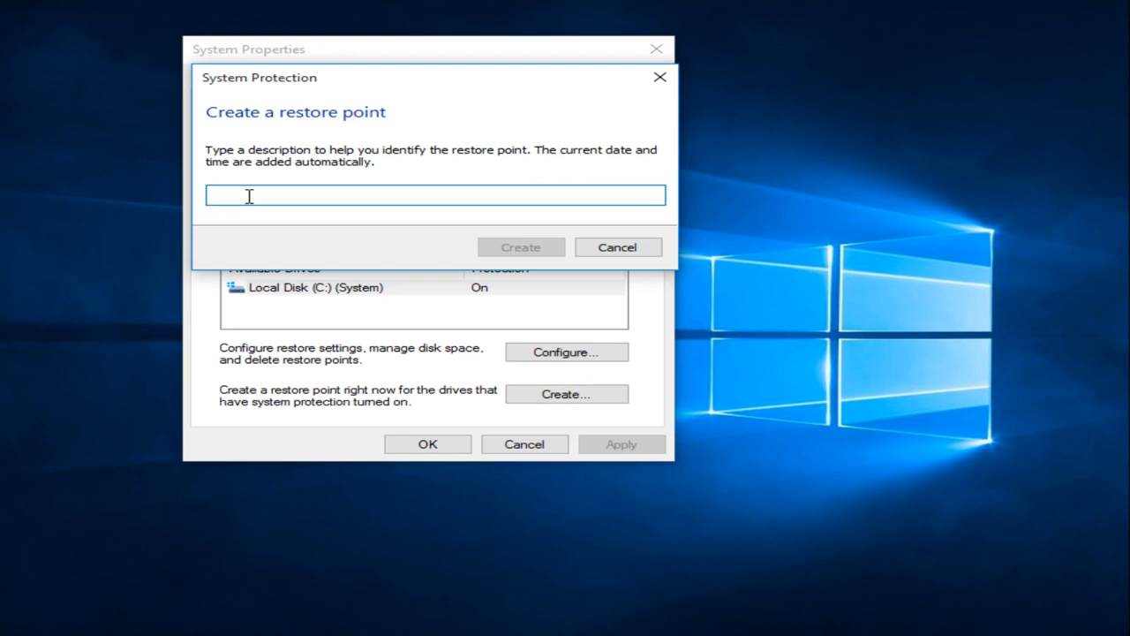
{"action": "type", "text": "inst"}
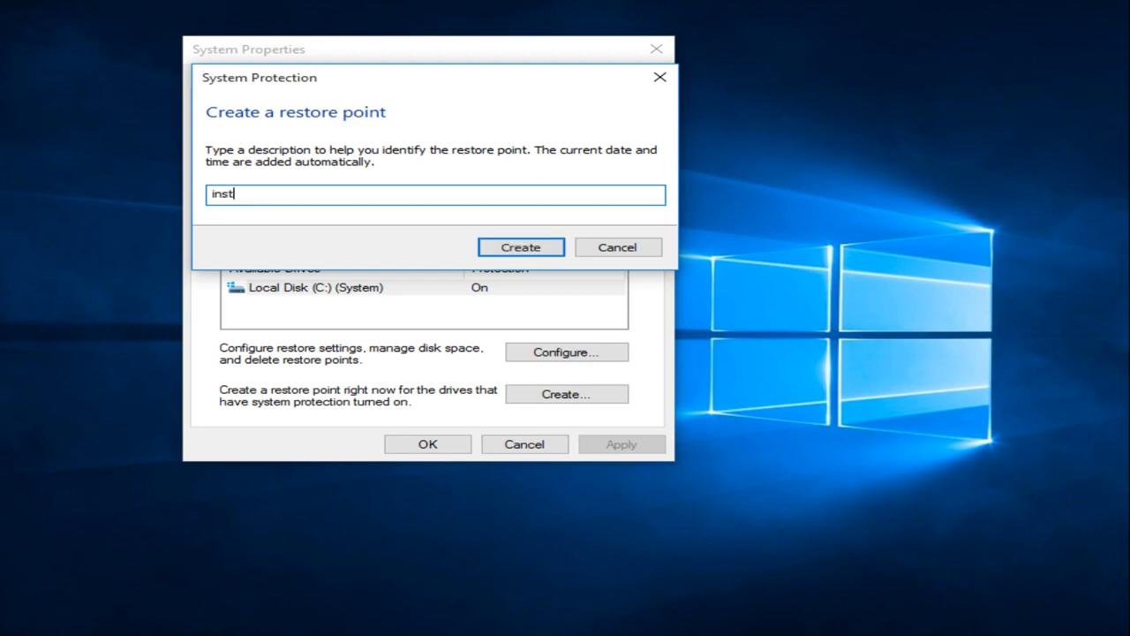
{"action": "type", "text": "alled fresh updates"}
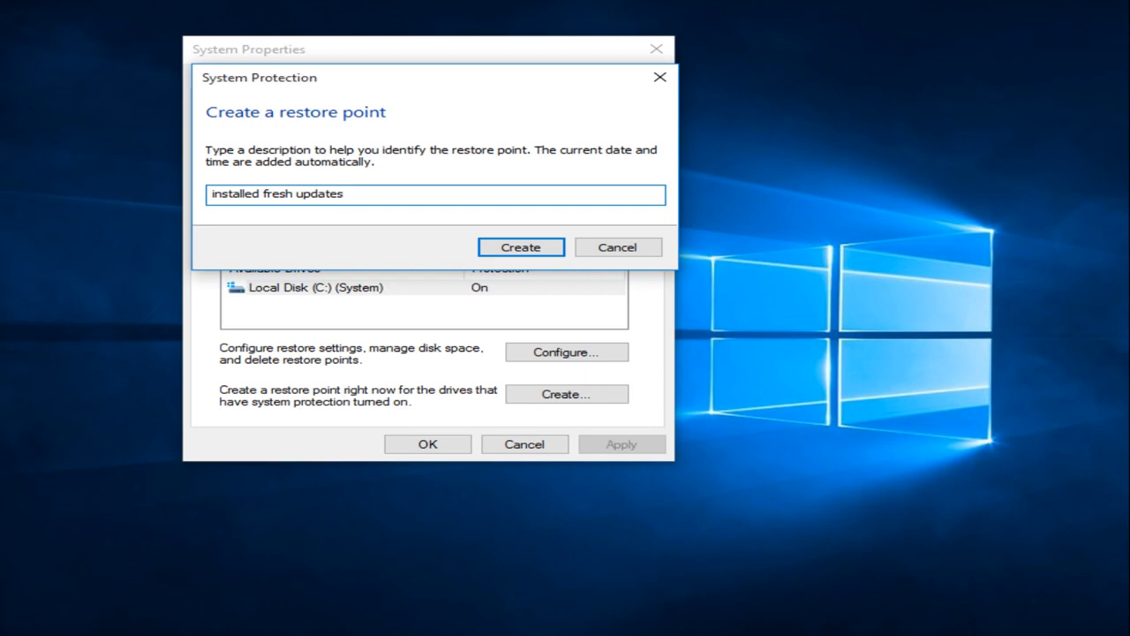
{"action": "left_click", "coordinate": [509, 251]}
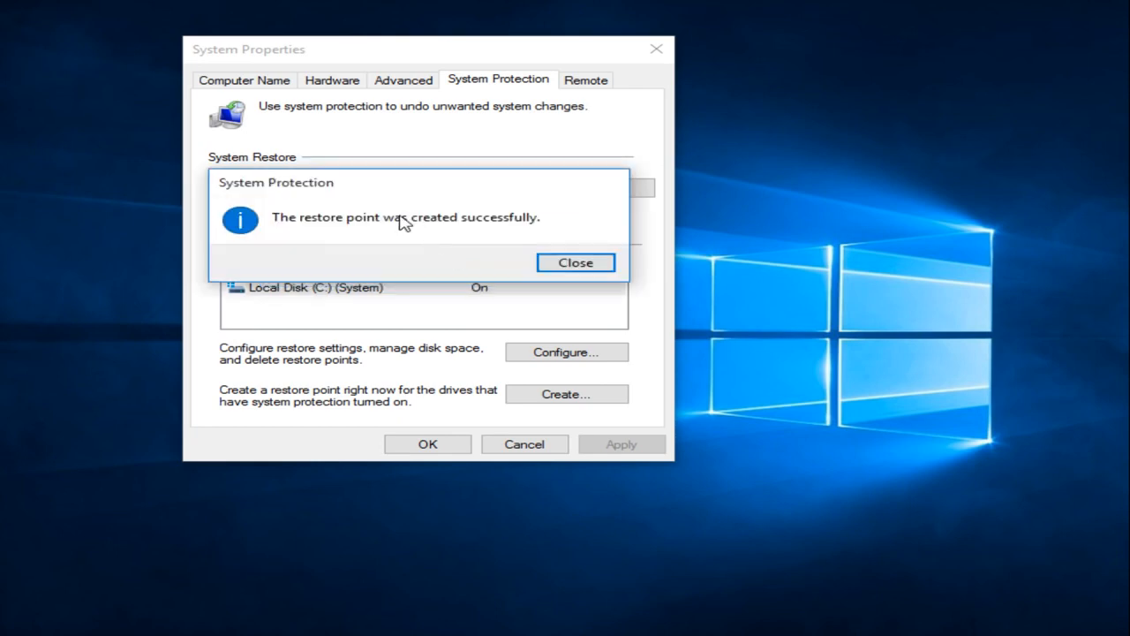
{"action": "left_click", "coordinate": [574, 265]}
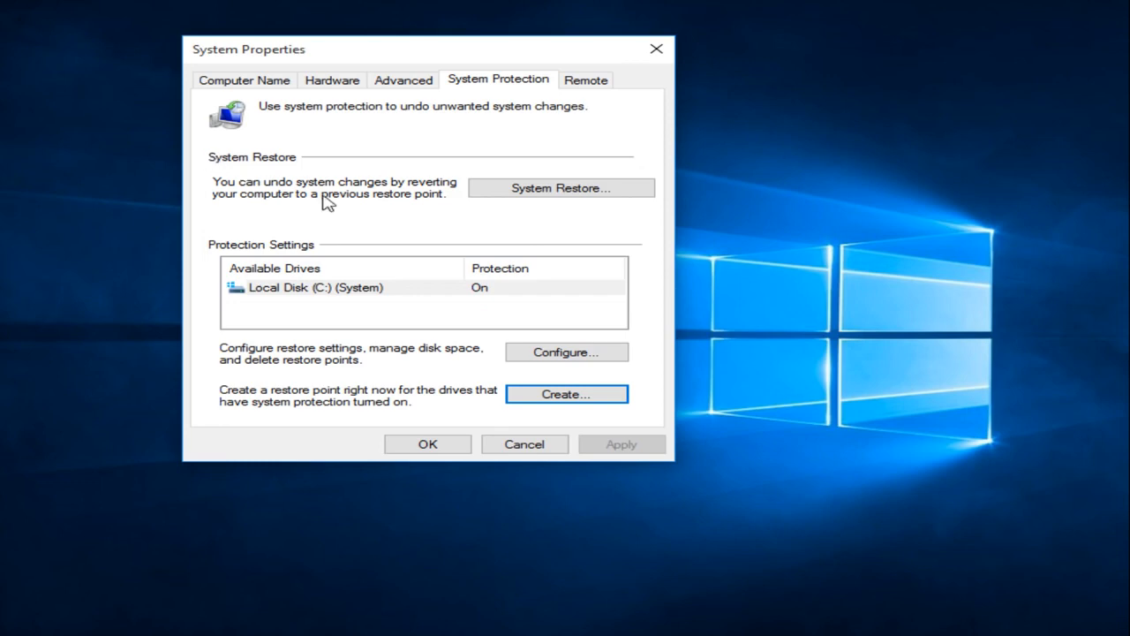
Step: Launch the System Restore wizard and select the 'installed fresh updates' restore point
{"action": "left_click", "coordinate": [542, 189]}
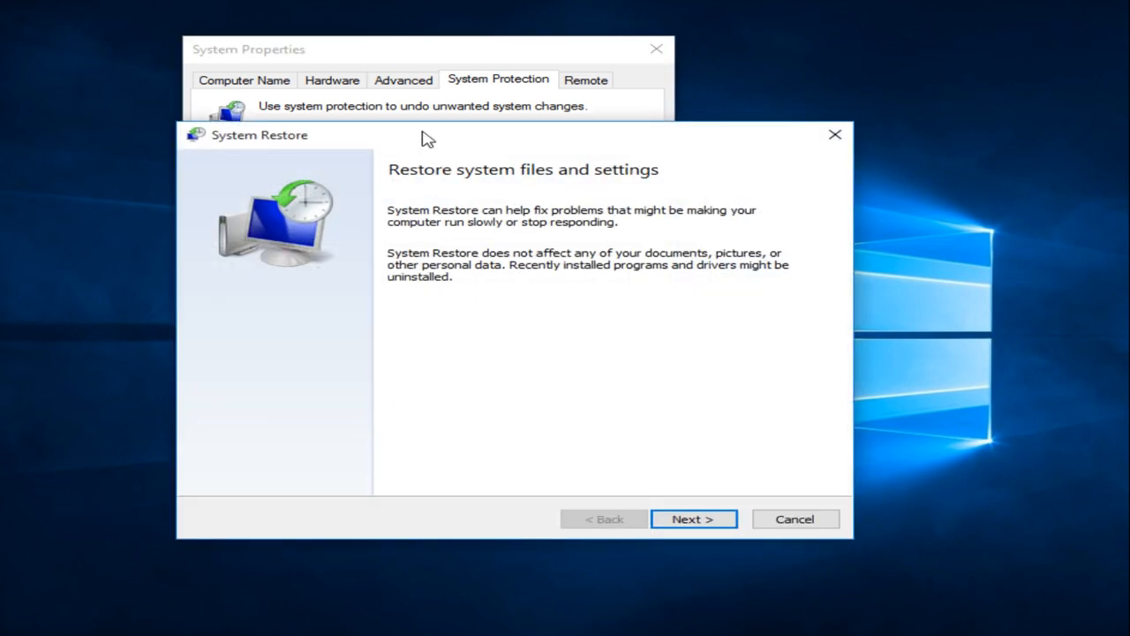
{"action": "left_click_drag", "start_coordinate": [400, 137], "coordinate": [394, 104]}
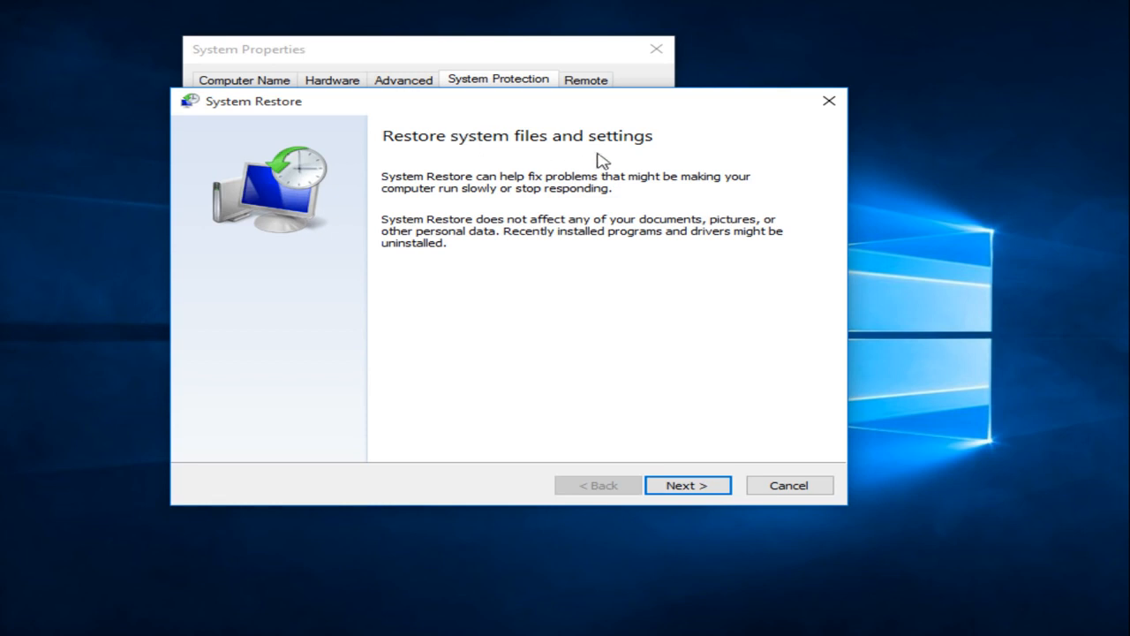
{"action": "left_click", "coordinate": [685, 486]}
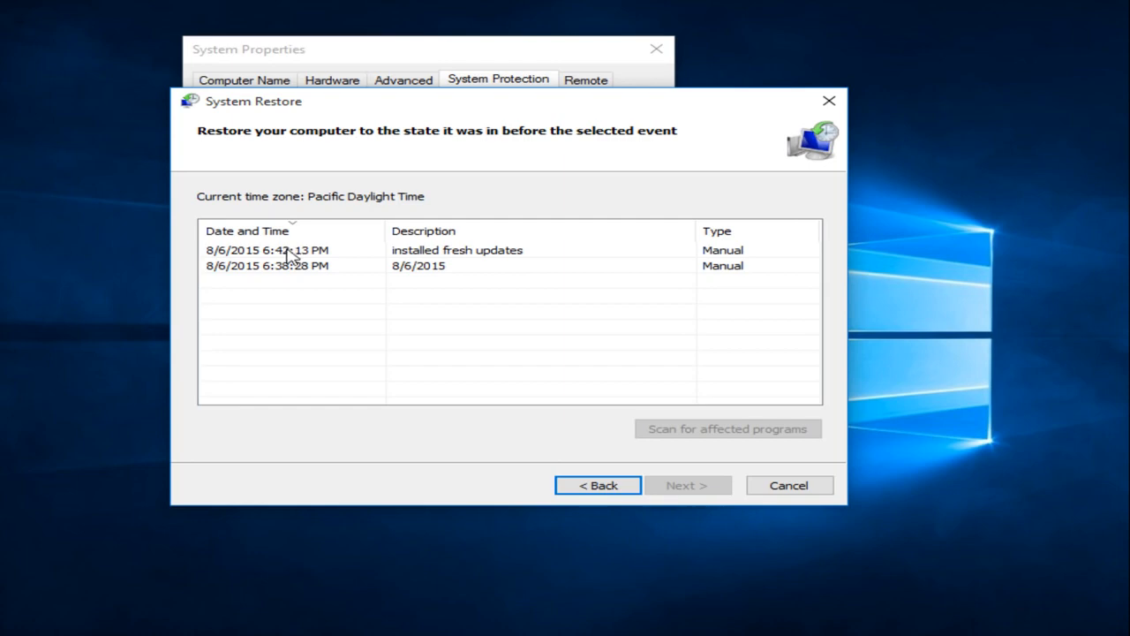
{"action": "left_click", "coordinate": [290, 256]}
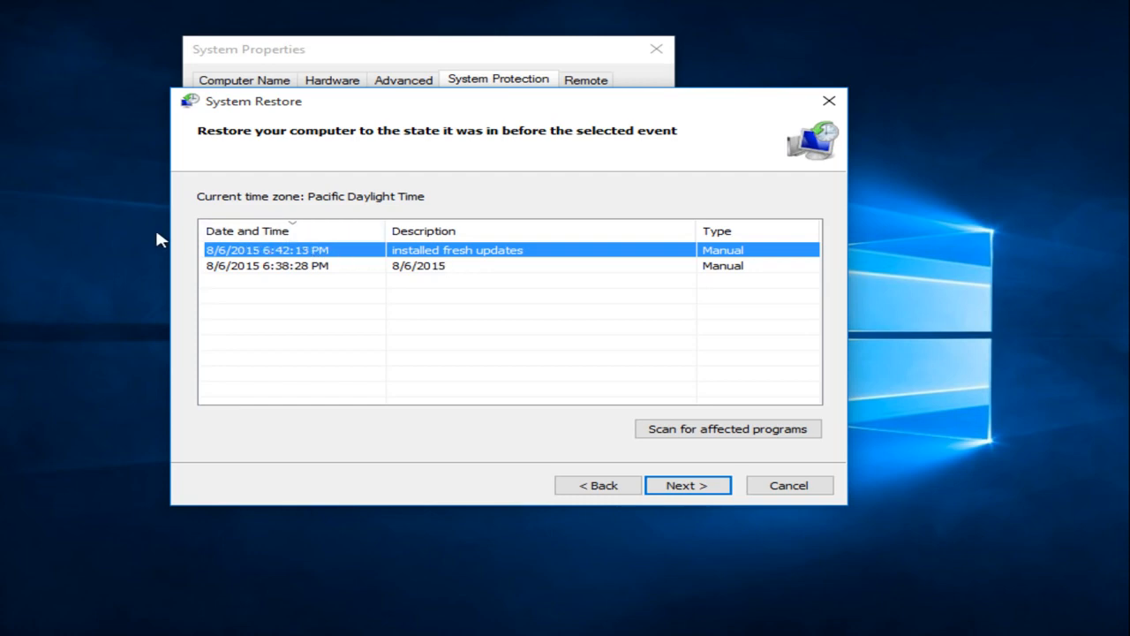
{"action": "left_click", "coordinate": [725, 431]}
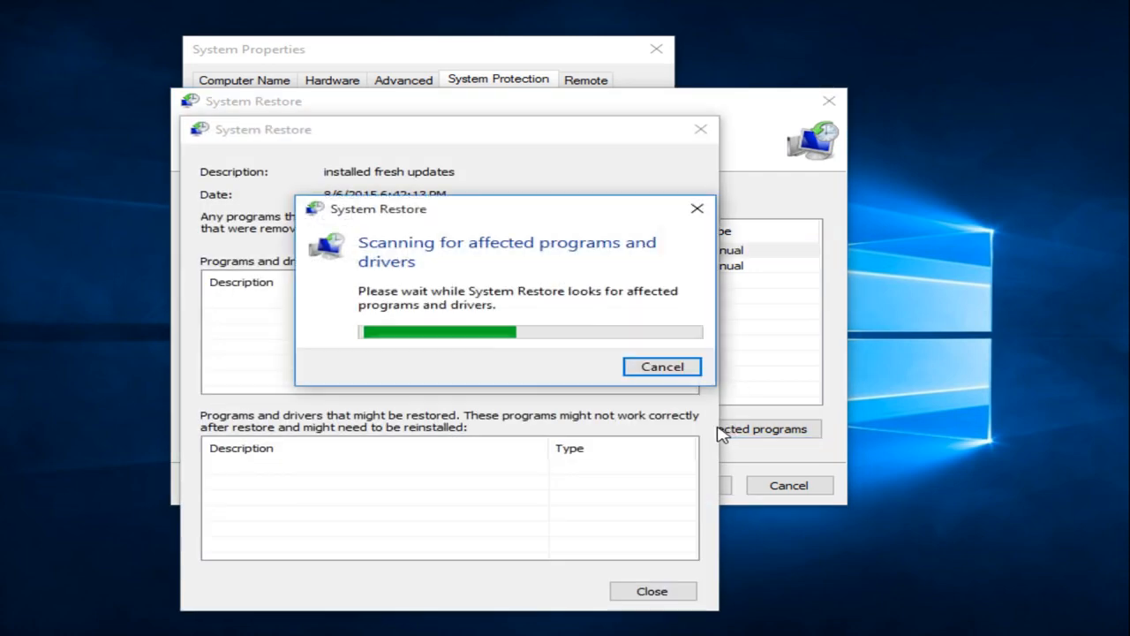
{"action": "left_click_drag", "start_coordinate": [479, 212], "coordinate": [819, 166]}
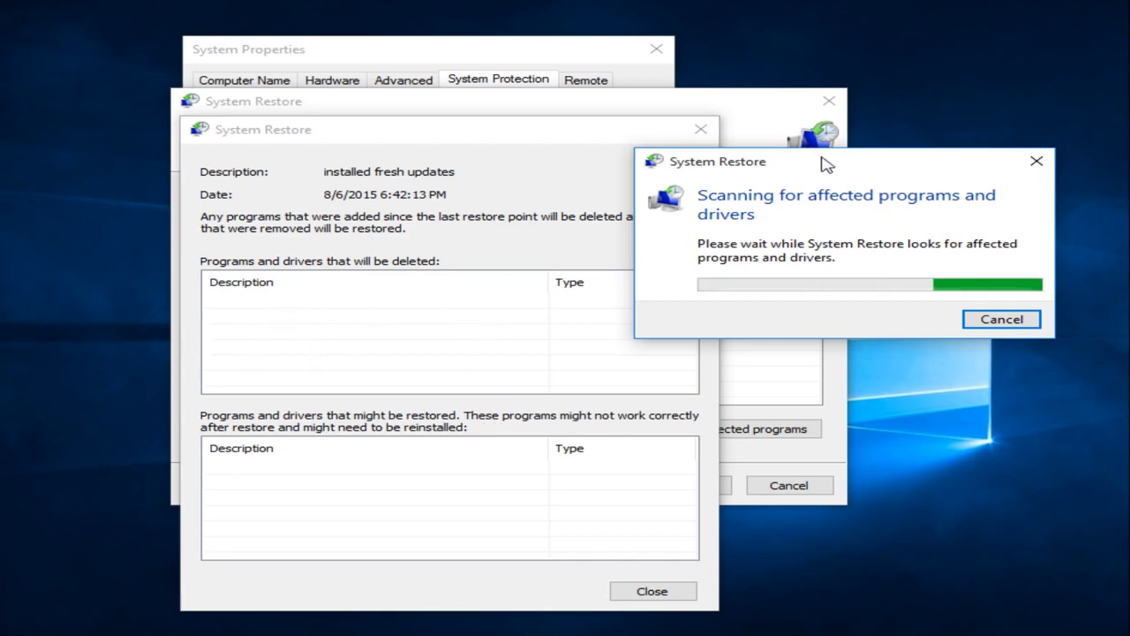
{"action": "mouse_move", "coordinate": [822, 163]}
{"action": "left_mouse_down"}
{"action": "mouse_move", "coordinate": [875, 166]}
{"action": "mouse_move", "coordinate": [468, 223]}
{"action": "mouse_move", "coordinate": [503, 206]}
{"action": "mouse_move", "coordinate": [751, 189]}
{"action": "mouse_move", "coordinate": [810, 165]}
{"action": "left_mouse_up"}
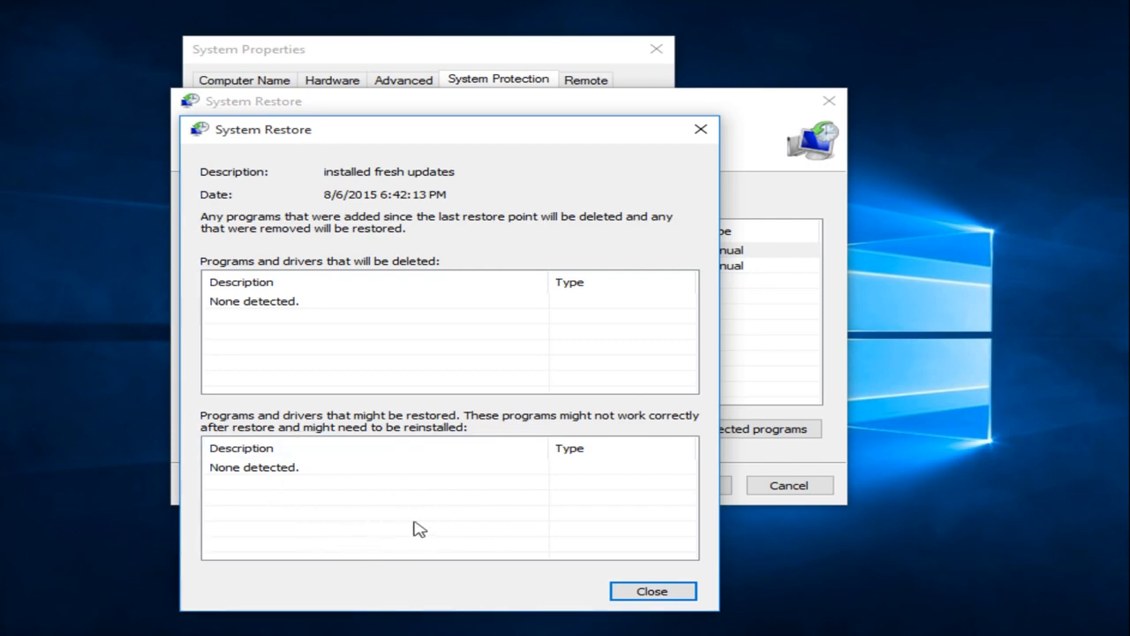
{"action": "left_click", "coordinate": [651, 591]}
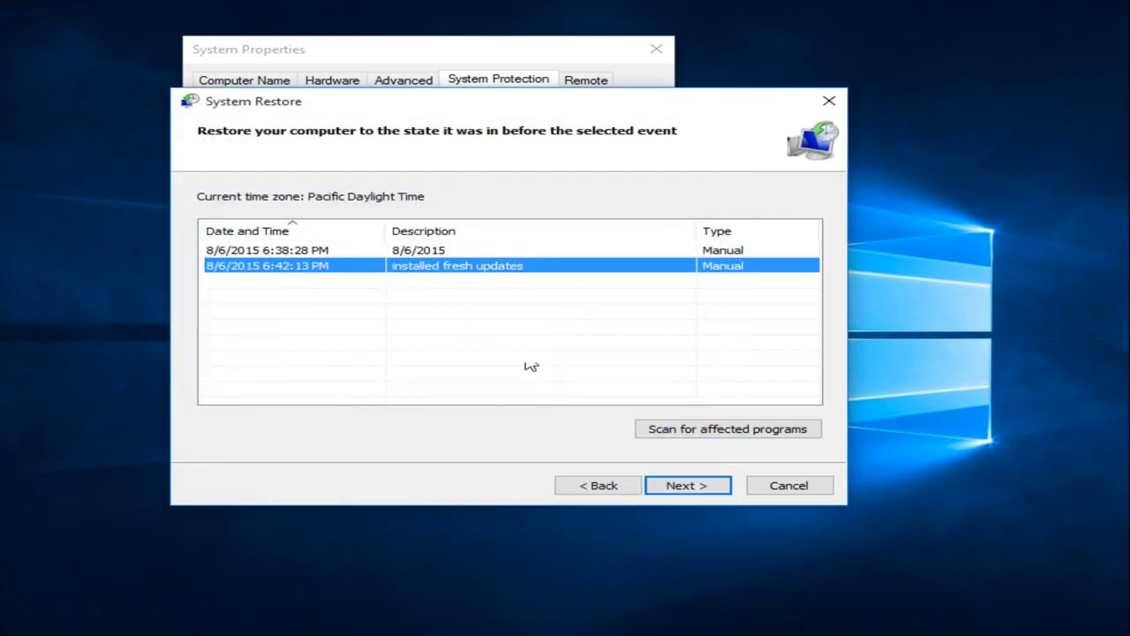
Step: Confirm the 'installed fresh updates' restore point for drive C: and click Finish
{"action": "left_click", "coordinate": [680, 494]}
{"action": "left_click", "coordinate": [512, 265]}
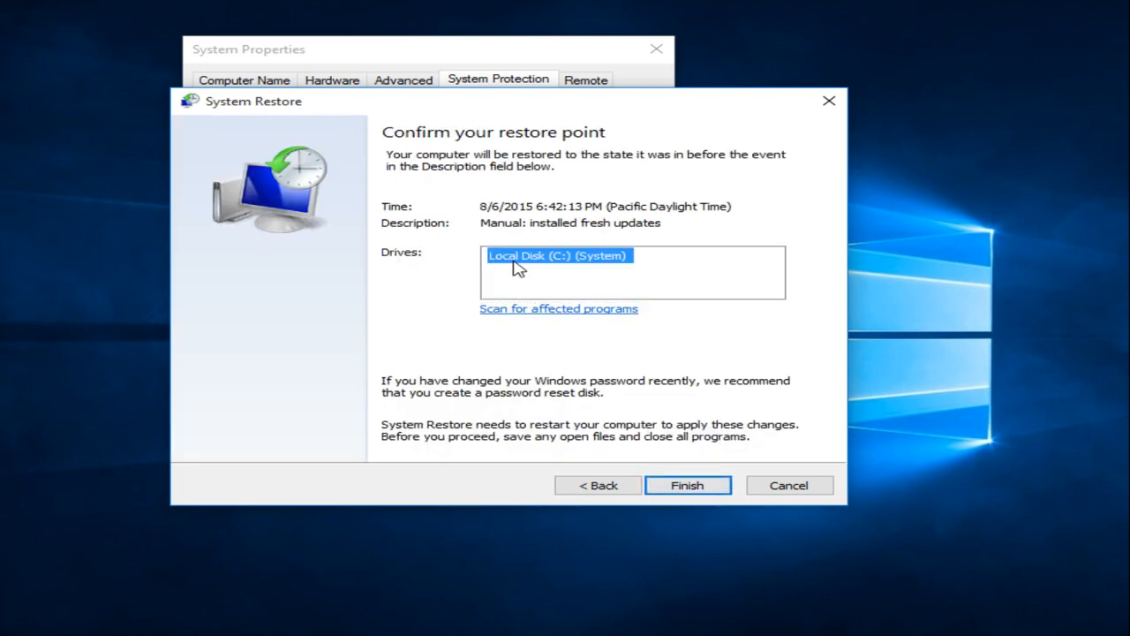
{"action": "left_click_drag", "start_coordinate": [490, 107], "coordinate": [474, 75]}
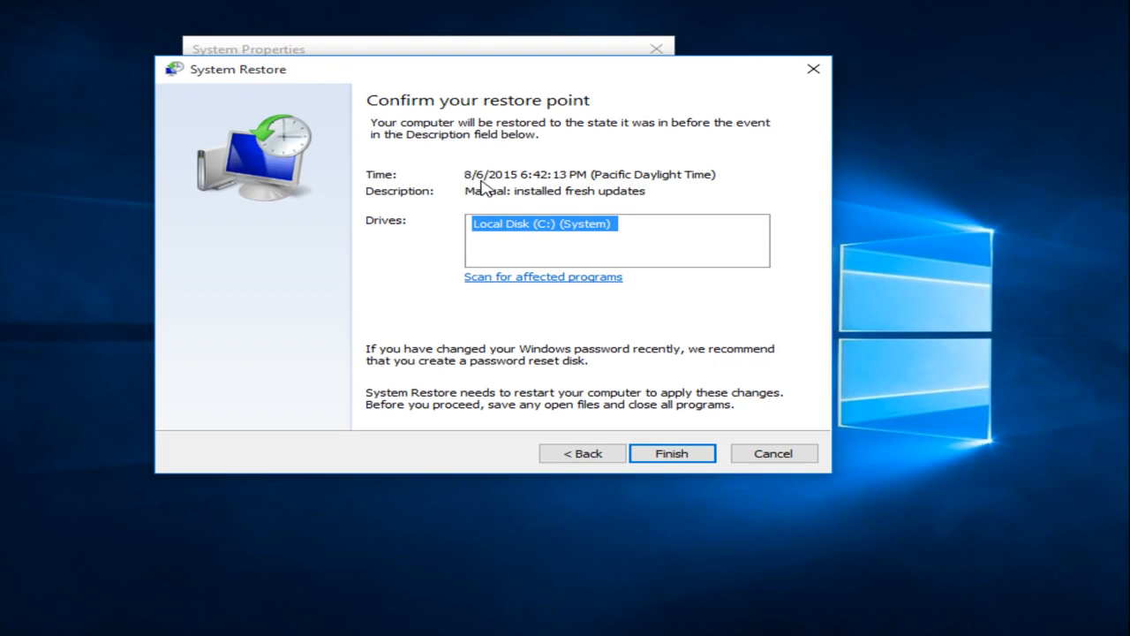
{"action": "left_click_drag", "start_coordinate": [483, 191], "coordinate": [653, 194]}
{"action": "left_click", "coordinate": [654, 195]}
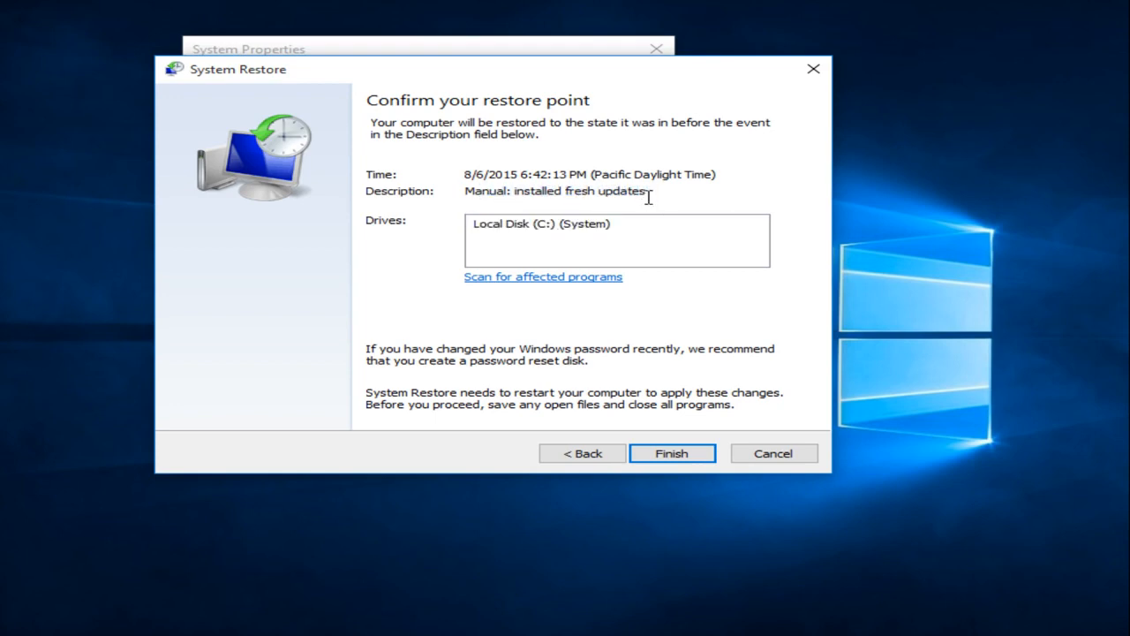
{"action": "left_click", "coordinate": [671, 455]}
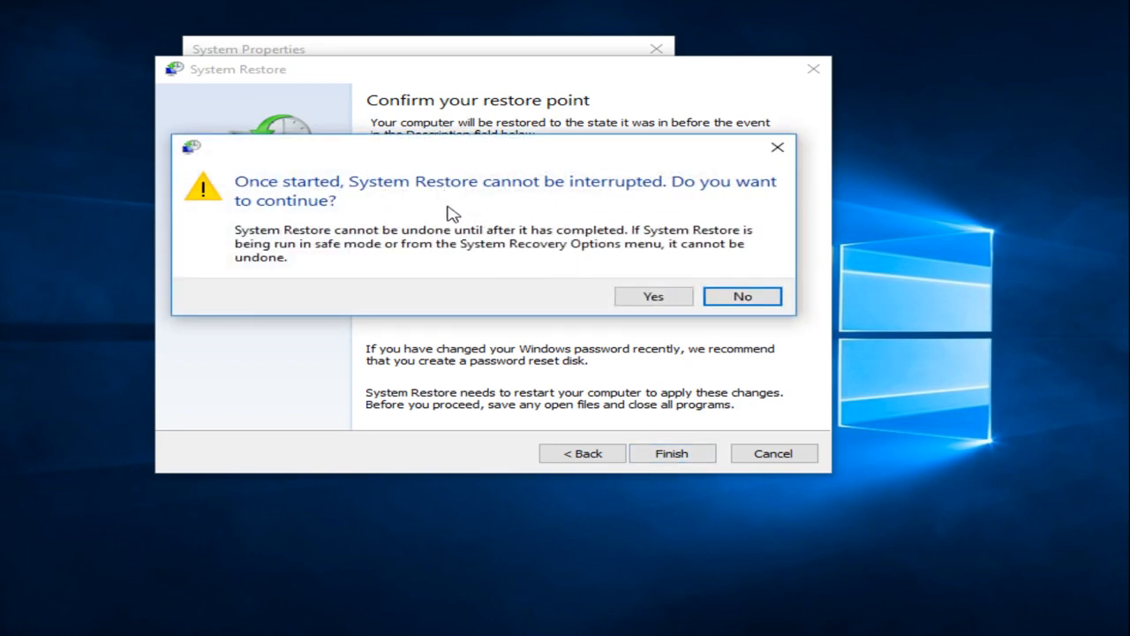
Step: Approve the uninterruptible restore and close System Properties while the restore proceeds
{"action": "left_click", "coordinate": [651, 298]}
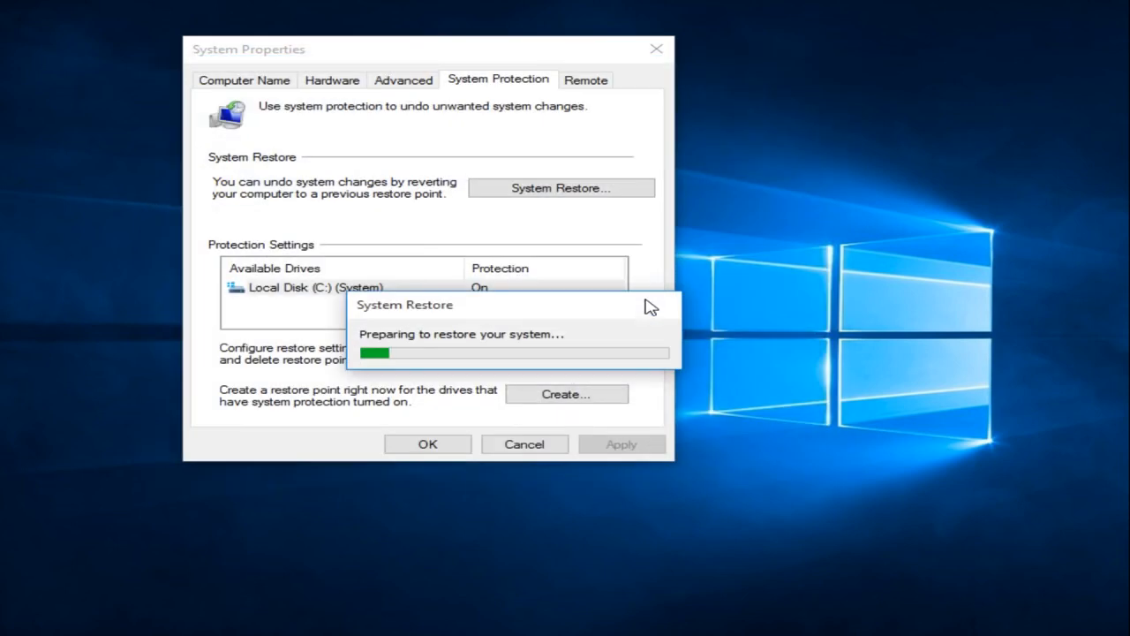
{"action": "left_click", "coordinate": [658, 48]}
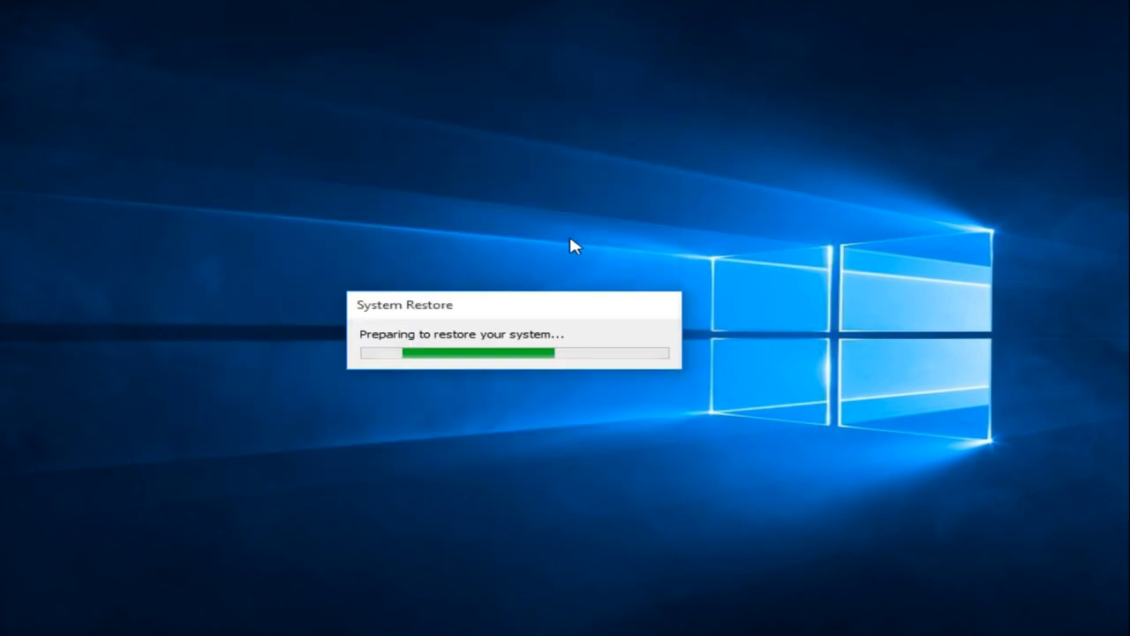
{"action": "left_click_drag", "start_coordinate": [539, 311], "coordinate": [559, 256]}
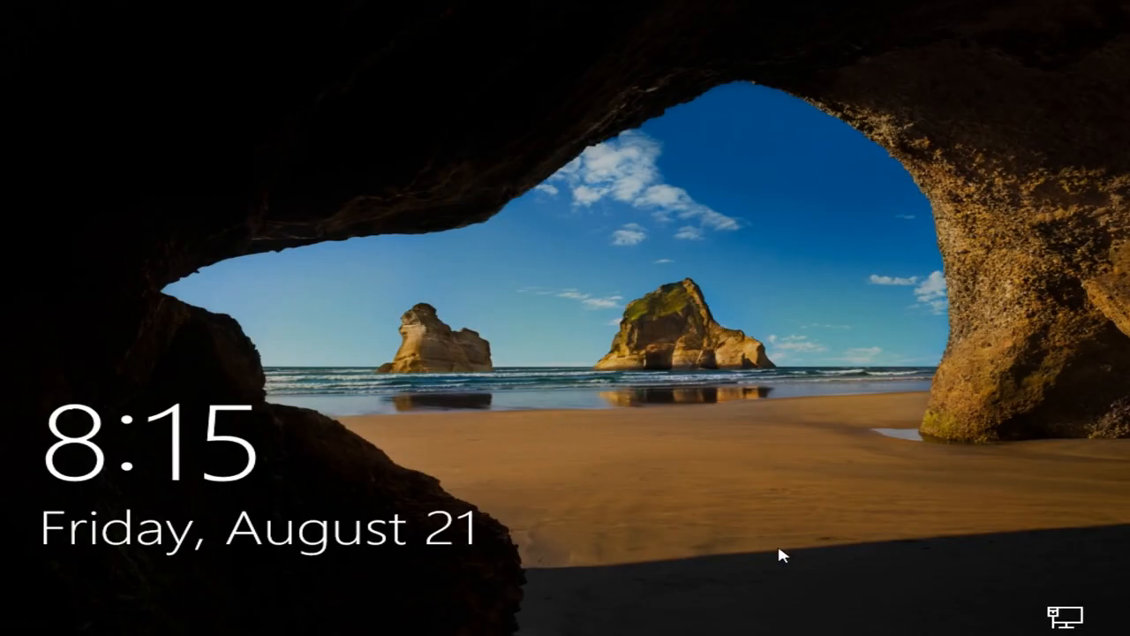
Step: Sign back in from the lock screen by entering the account password
{"action": "left_click", "coordinate": [735, 541]}
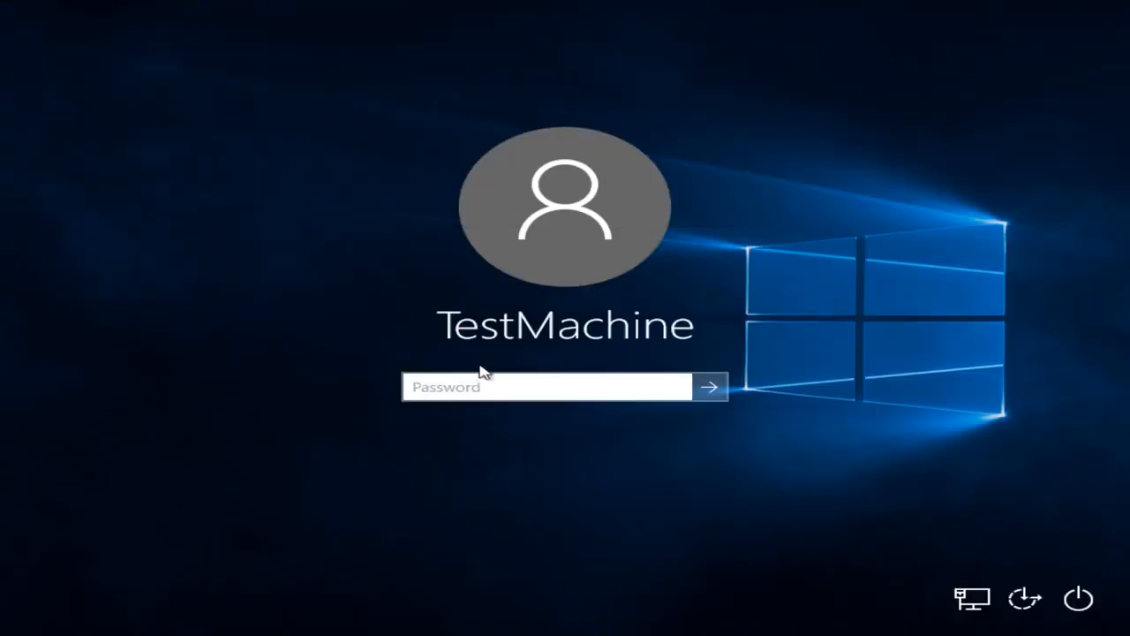
{"action": "type", "text": "password12"}
{"action": "key", "text": "Return"}
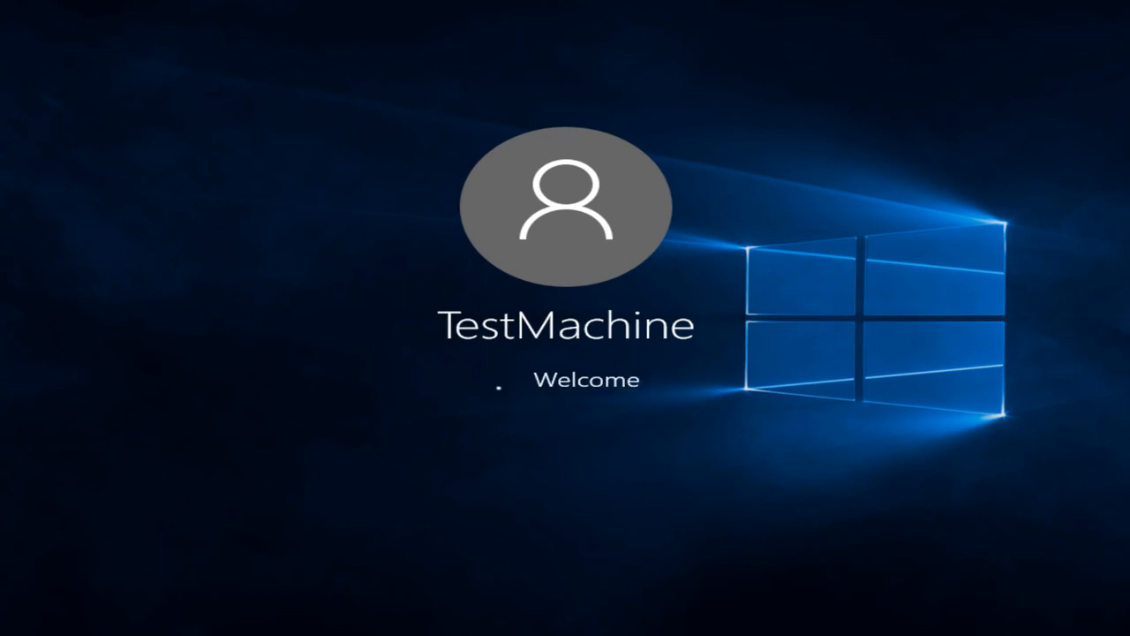